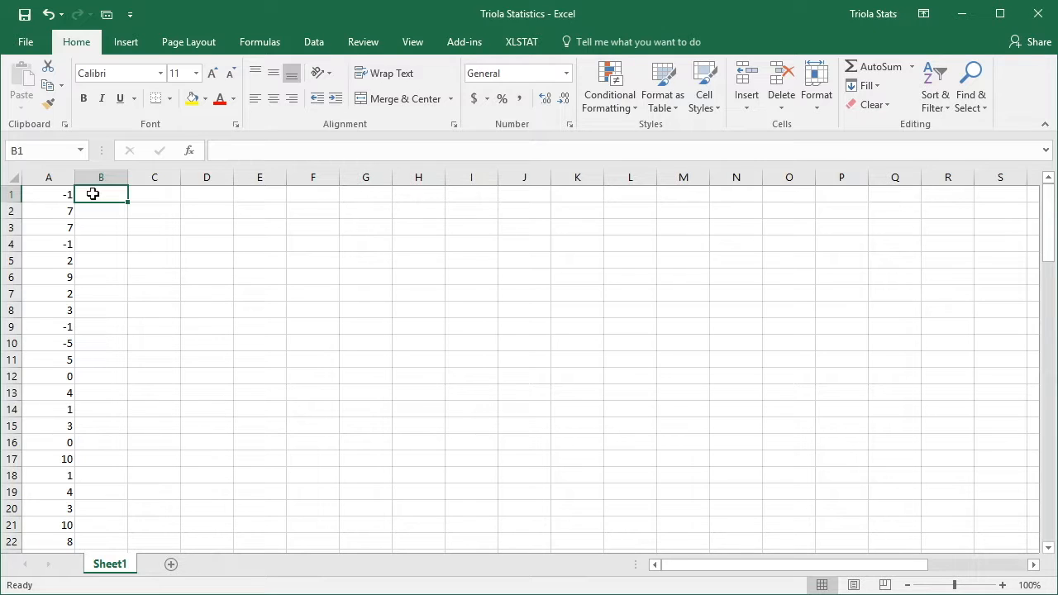
- Insert a Line with Markers chart of the values in A1:A100
left_click_drag(1048, 211, 1054, 500)
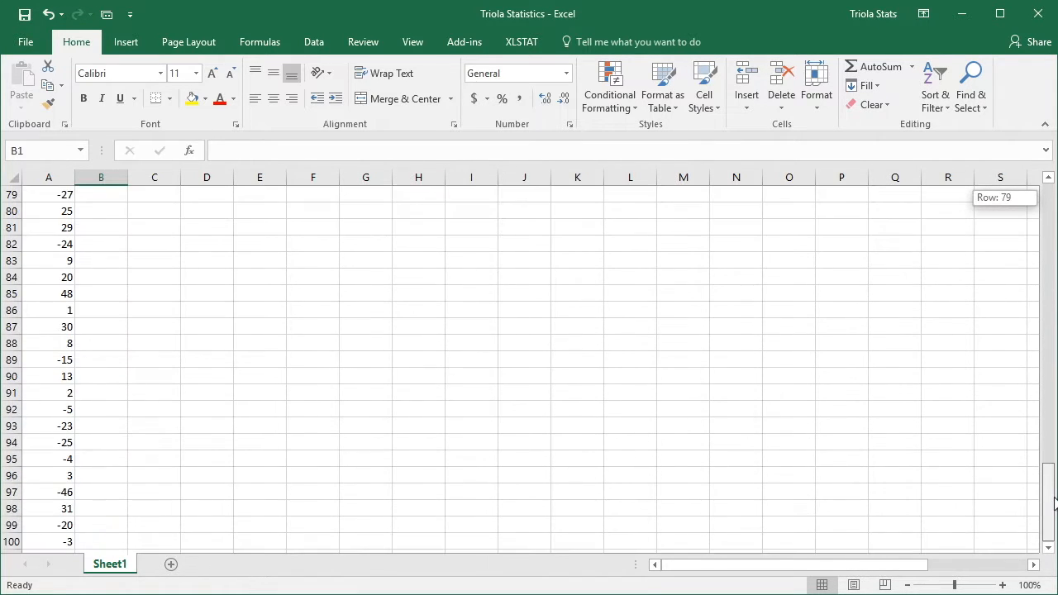
left_click_drag(1055, 502, 1049, 192)
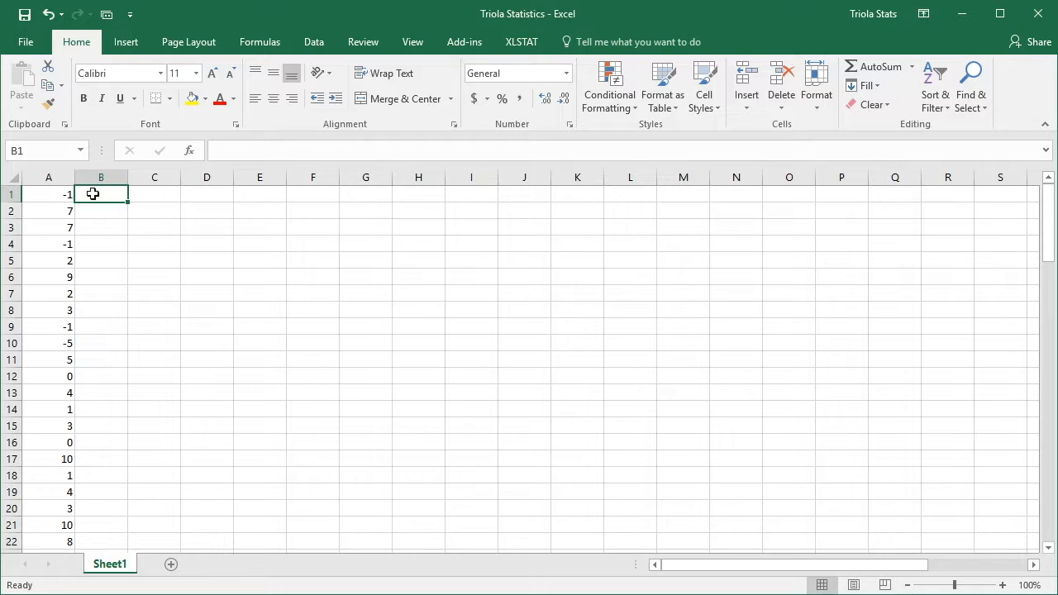
left_click_drag(55, 194, 46, 509)
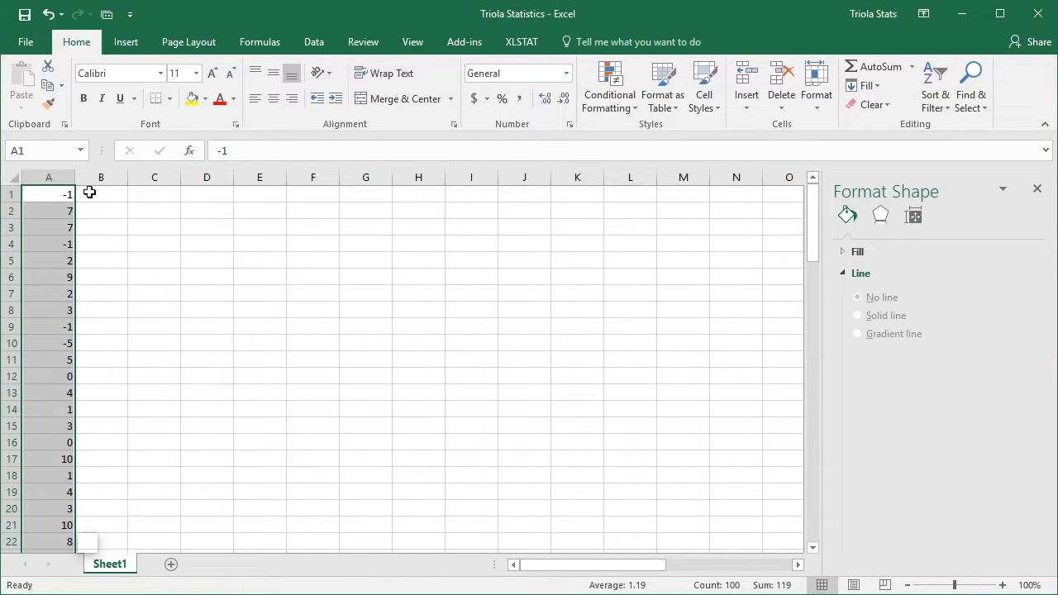
left_click(139, 43)
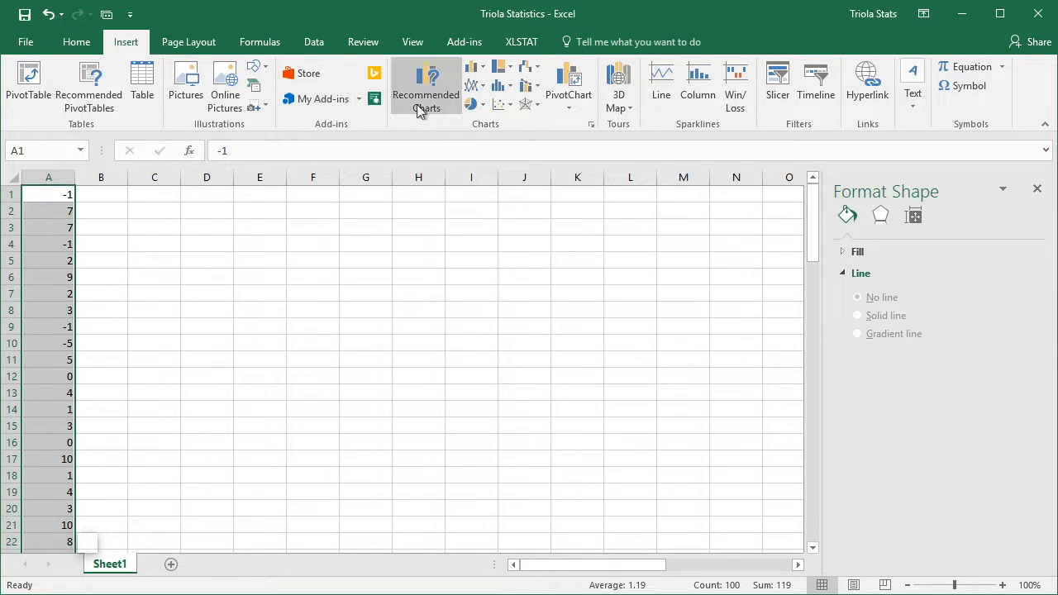
left_click(483, 86)
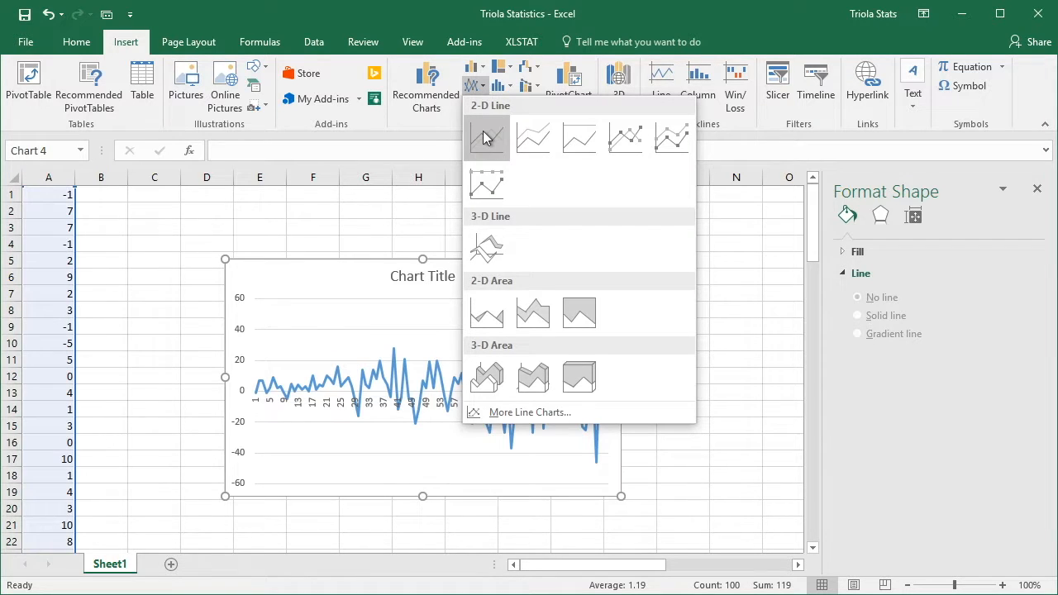
left_click(622, 136)
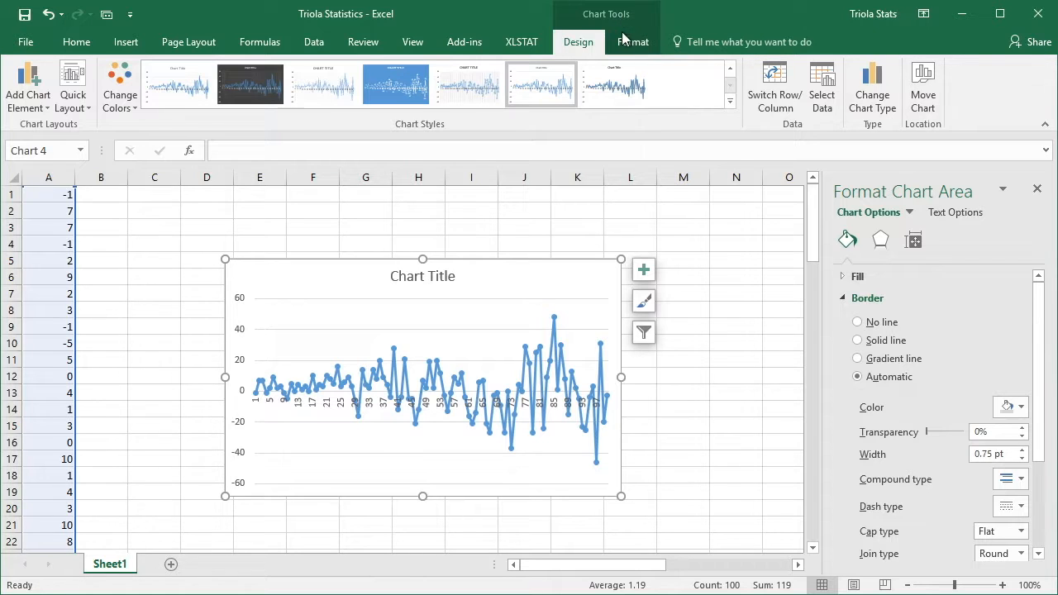
- Browse the chart's quick layouts and color palettes without applying any of them
left_click(74, 83)
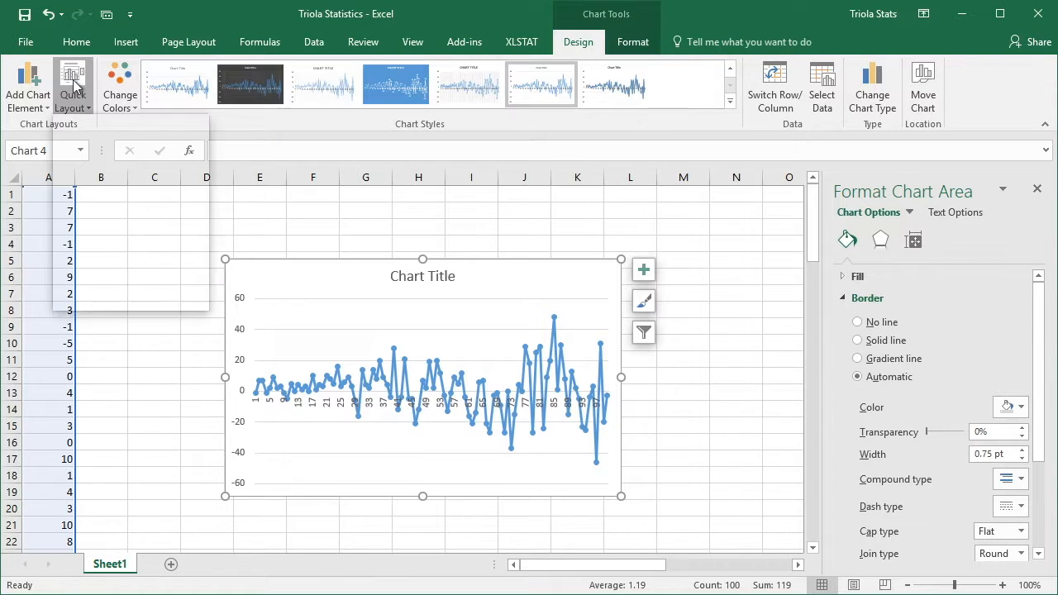
left_click(120, 83)
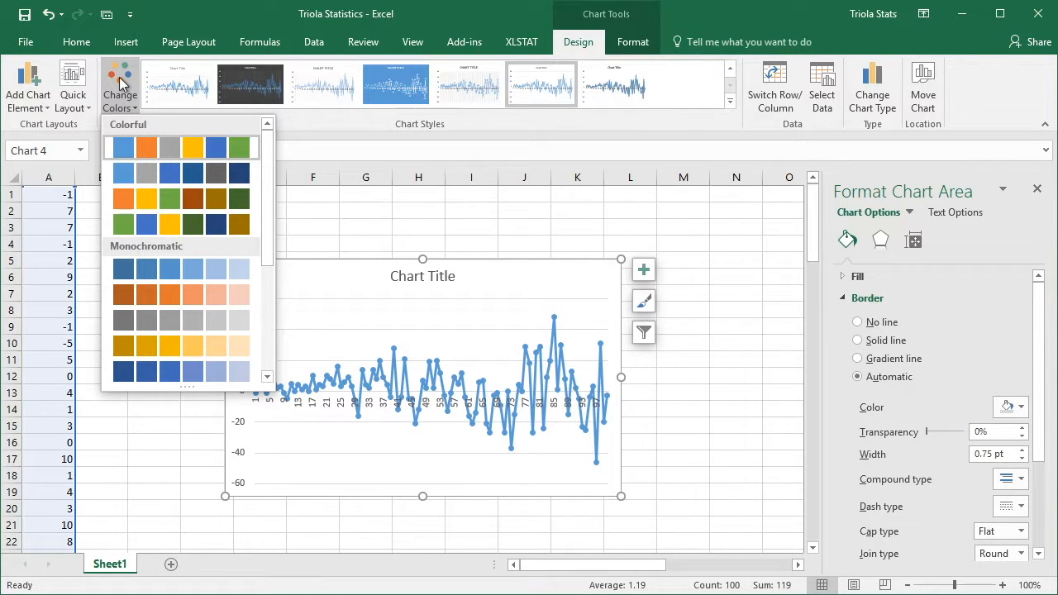
left_click(355, 212)
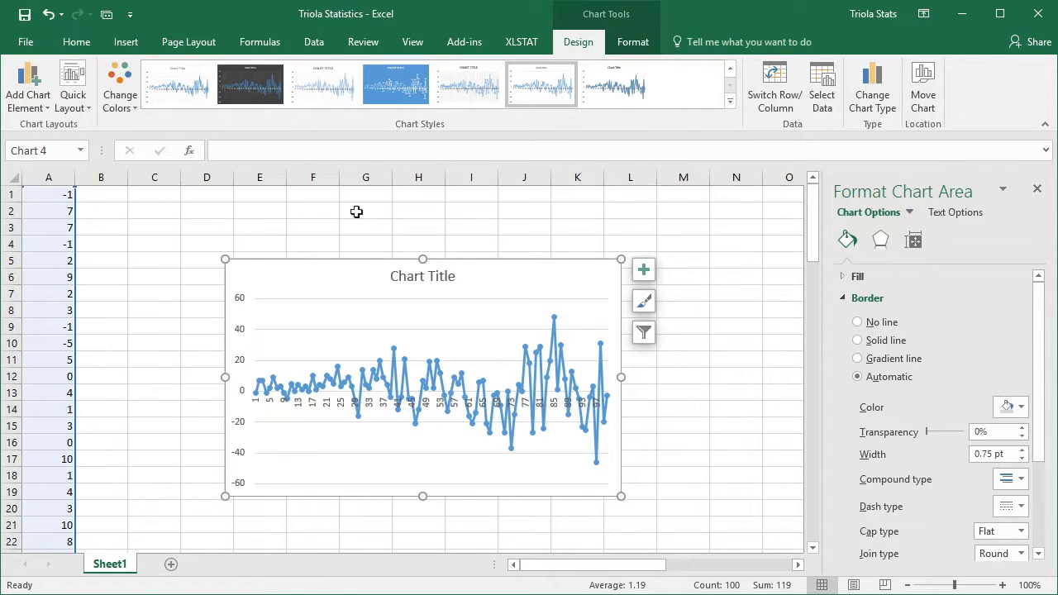
- View the axis options of the vertical axis, the line formatting options of the data series, and the available chart elements
right_click(239, 331)
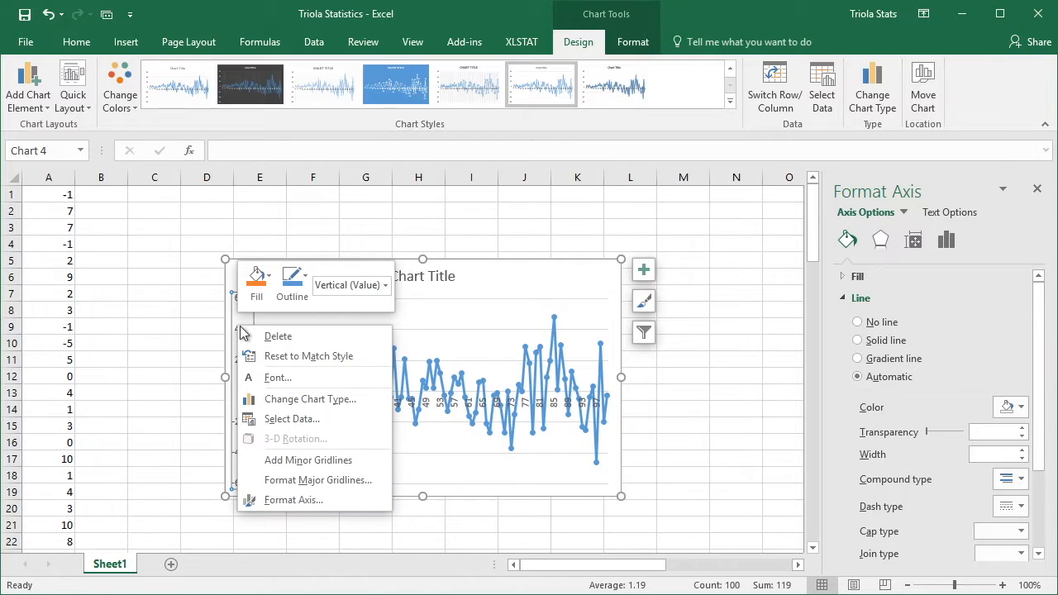
left_click(294, 501)
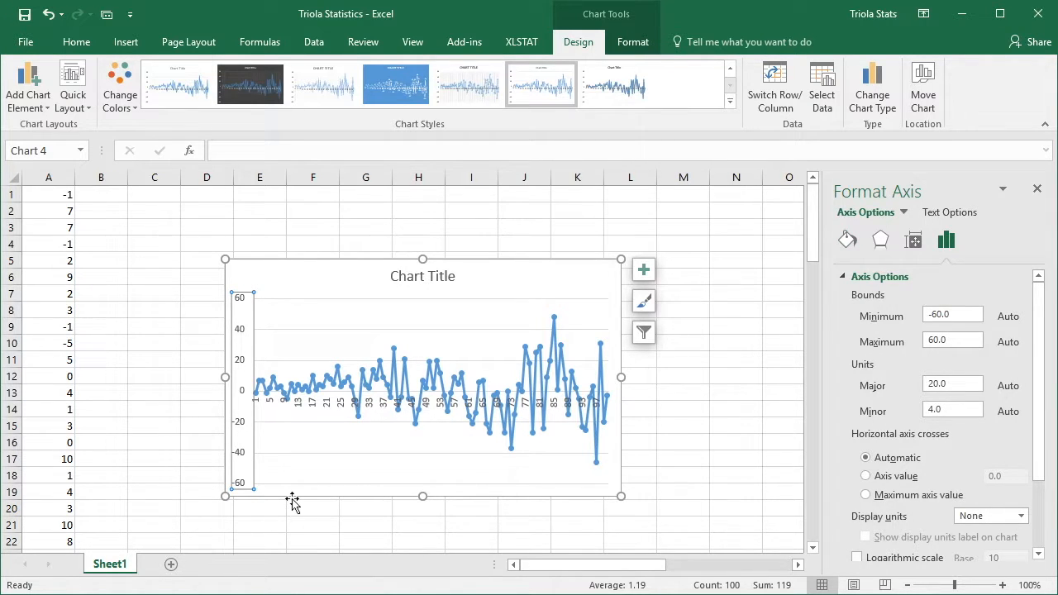
right_click(393, 350)
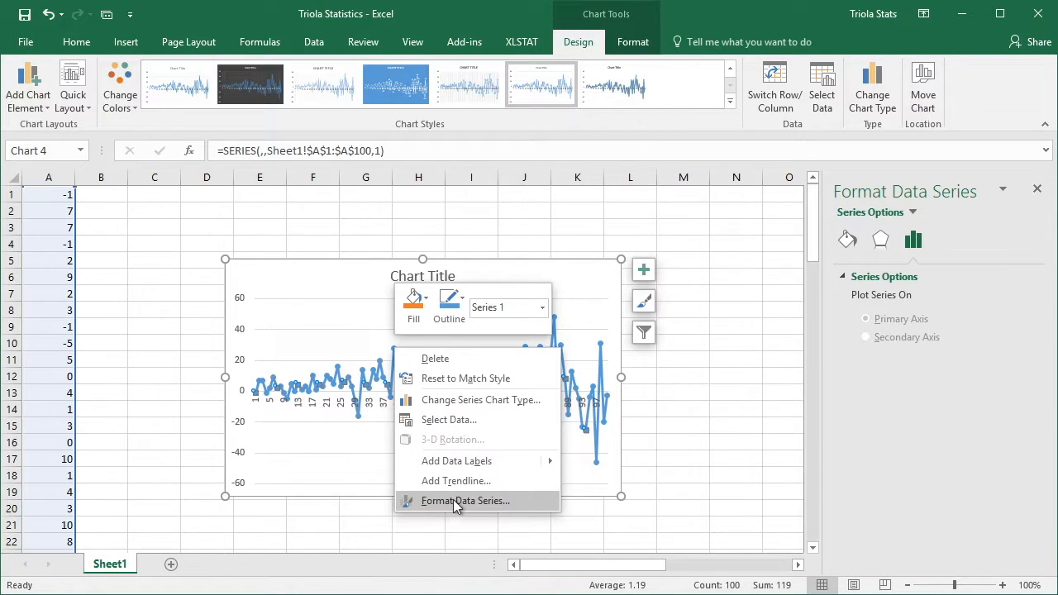
left_click(454, 500)
left_click(848, 239)
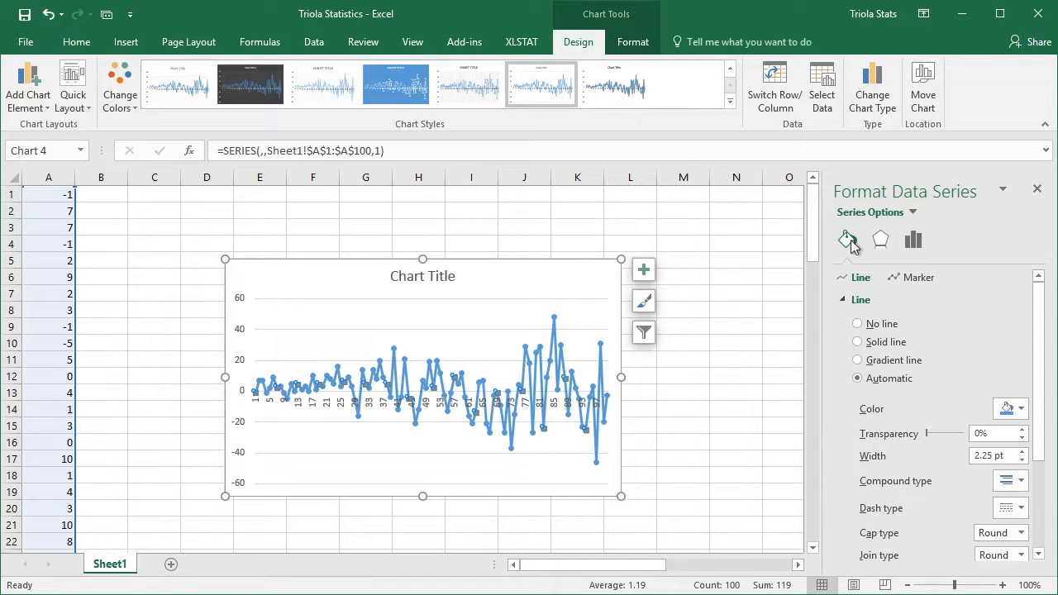
left_click(644, 270)
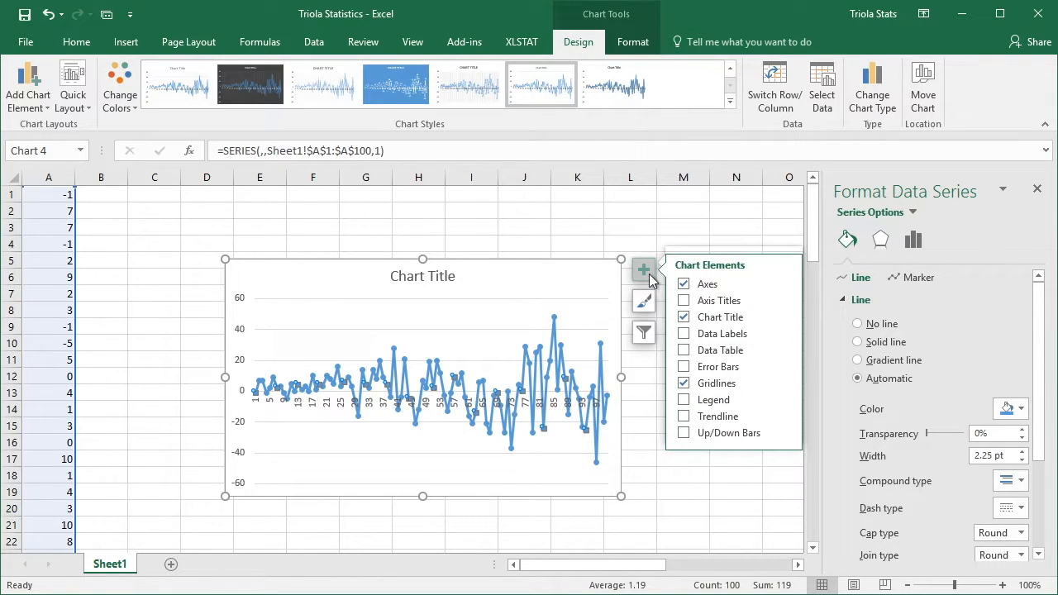
left_click(650, 278)
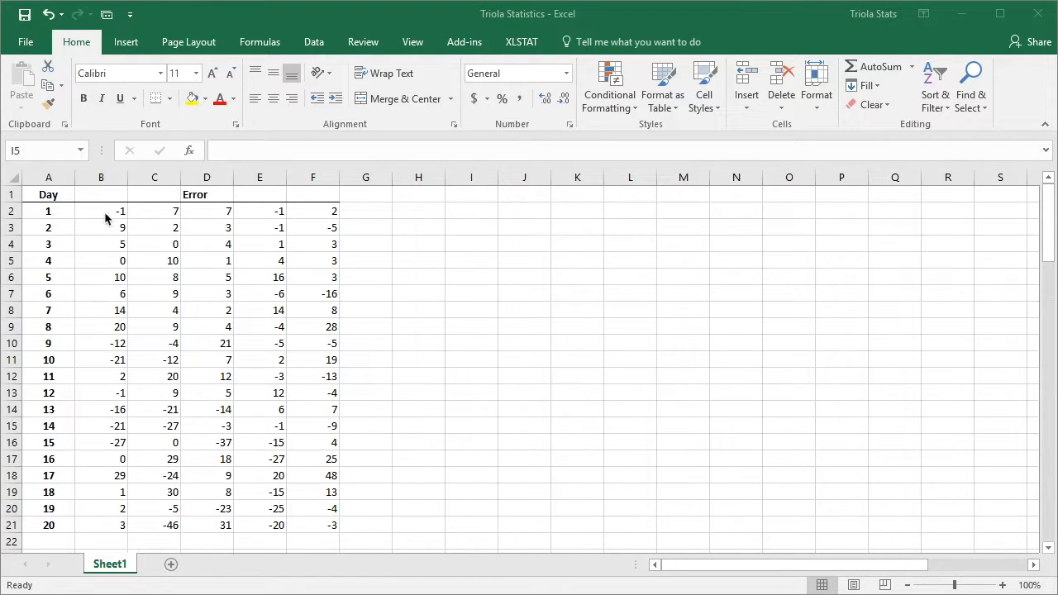
- Select the error values in B2:F21 and set up an XLSTAT SPC subgroup chart analysis with the X-bar - R chart type
left_click_drag(104, 212, 273, 379)
left_click_drag(295, 445, 337, 528)
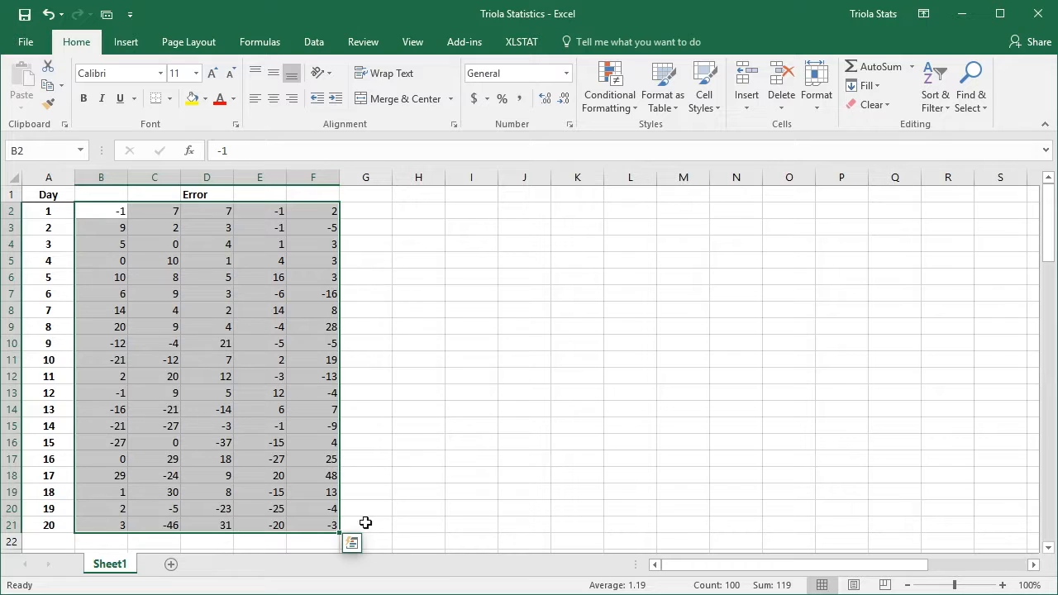
left_click(523, 41)
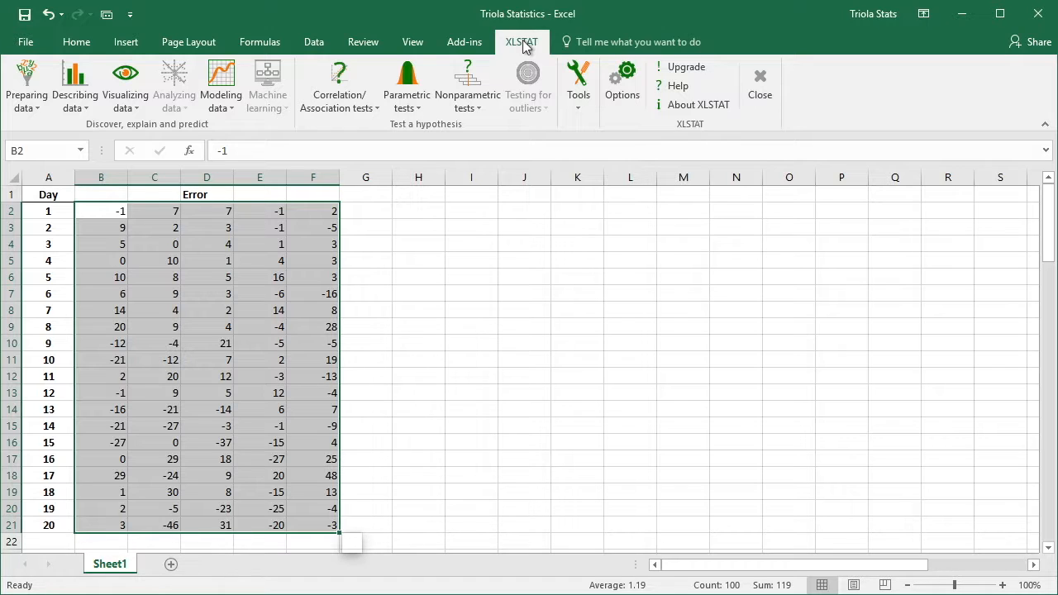
left_click(471, 43)
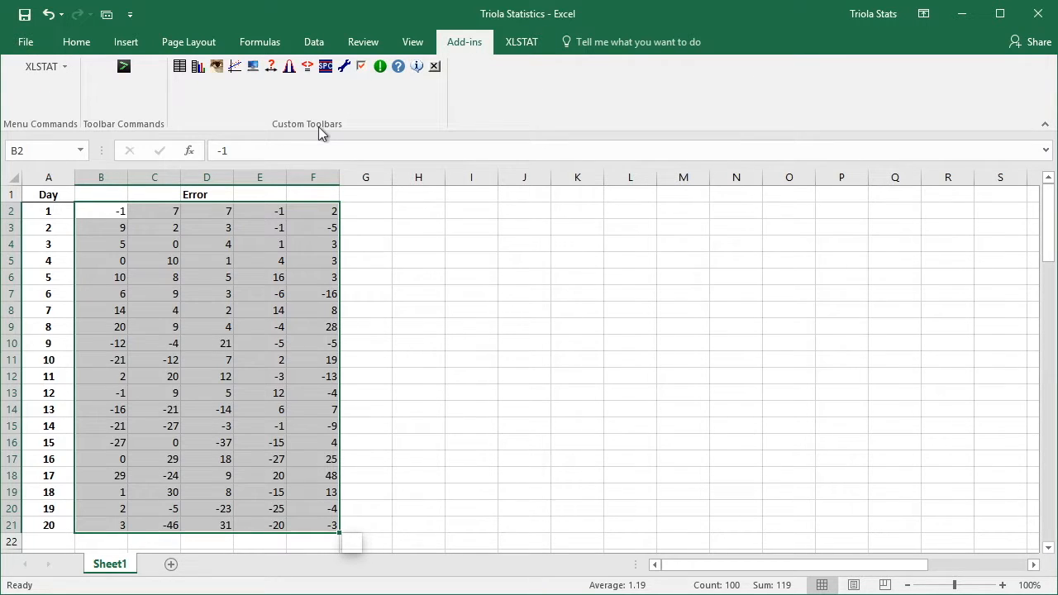
left_click(328, 68)
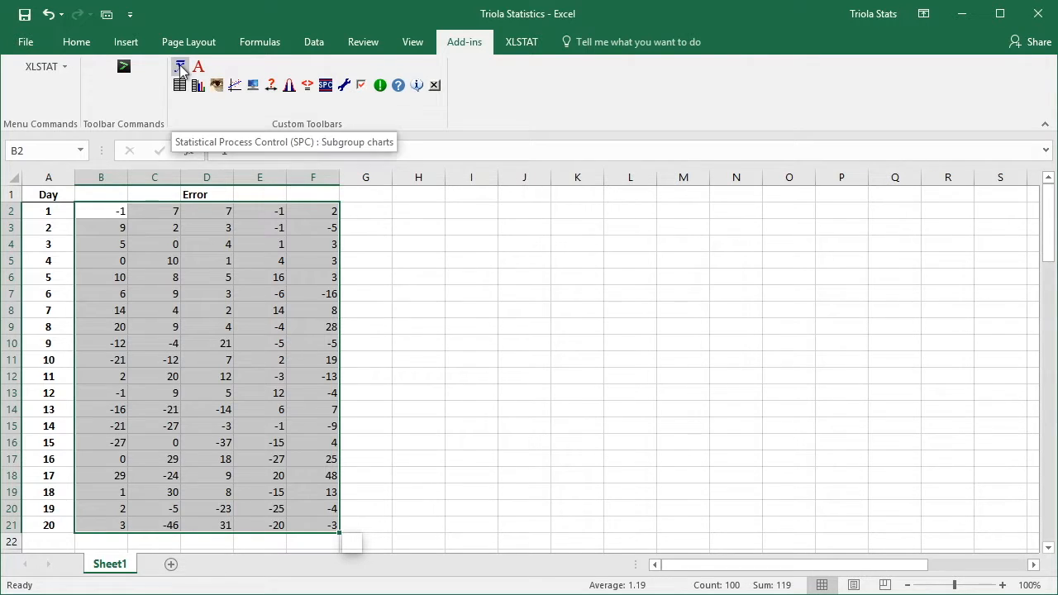
left_click(180, 68)
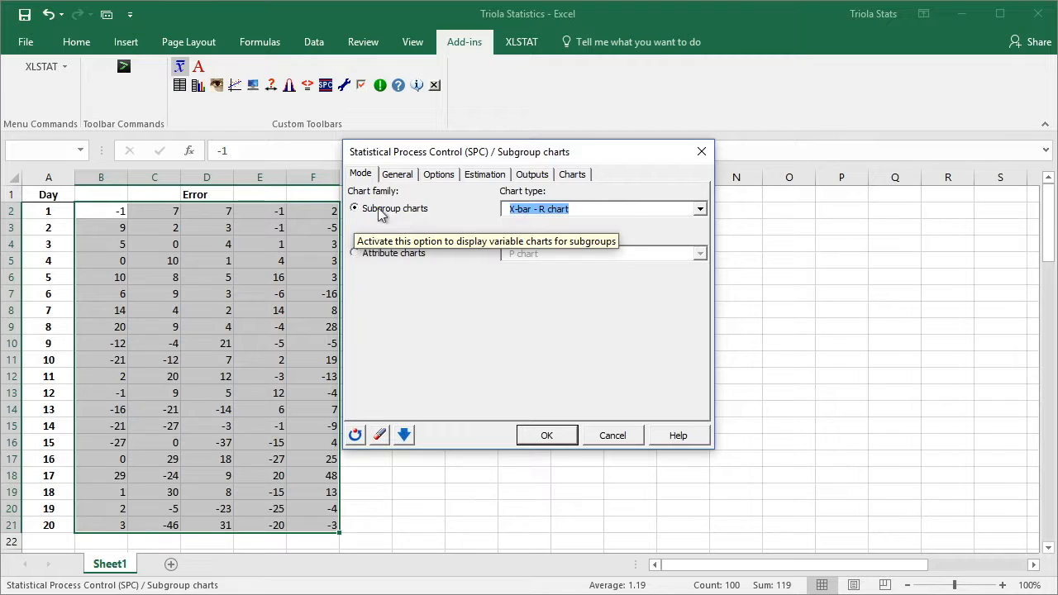
left_click(701, 210)
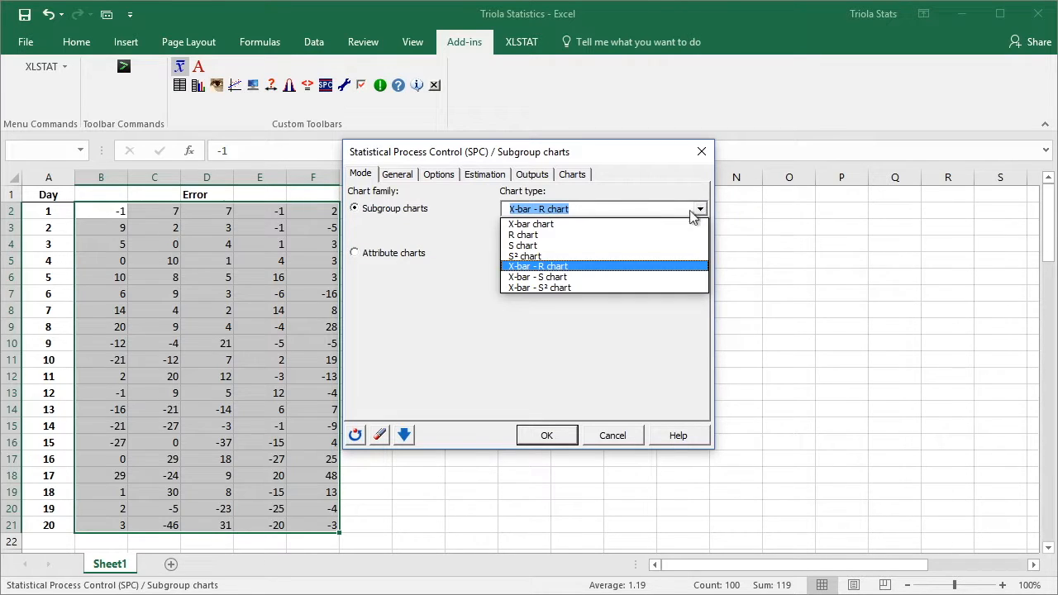
left_click(664, 266)
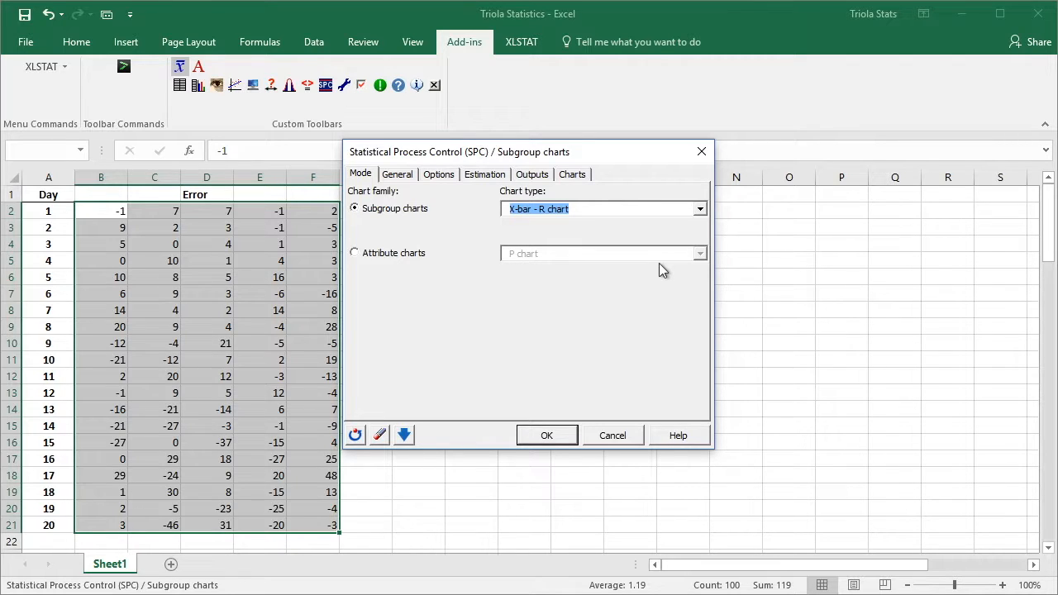
left_click(399, 176)
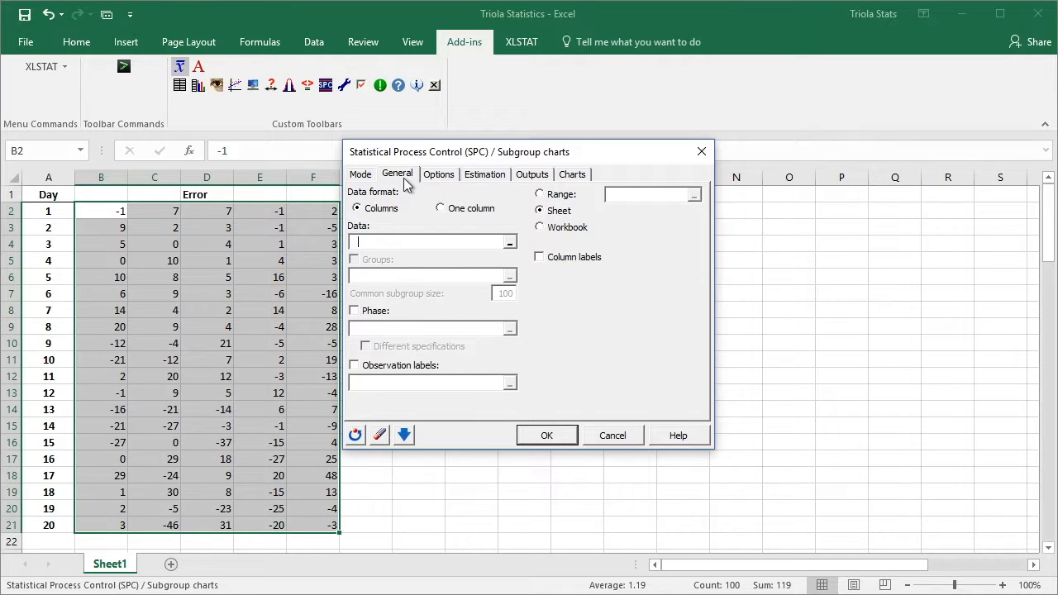
left_click_drag(408, 158, 428, 163)
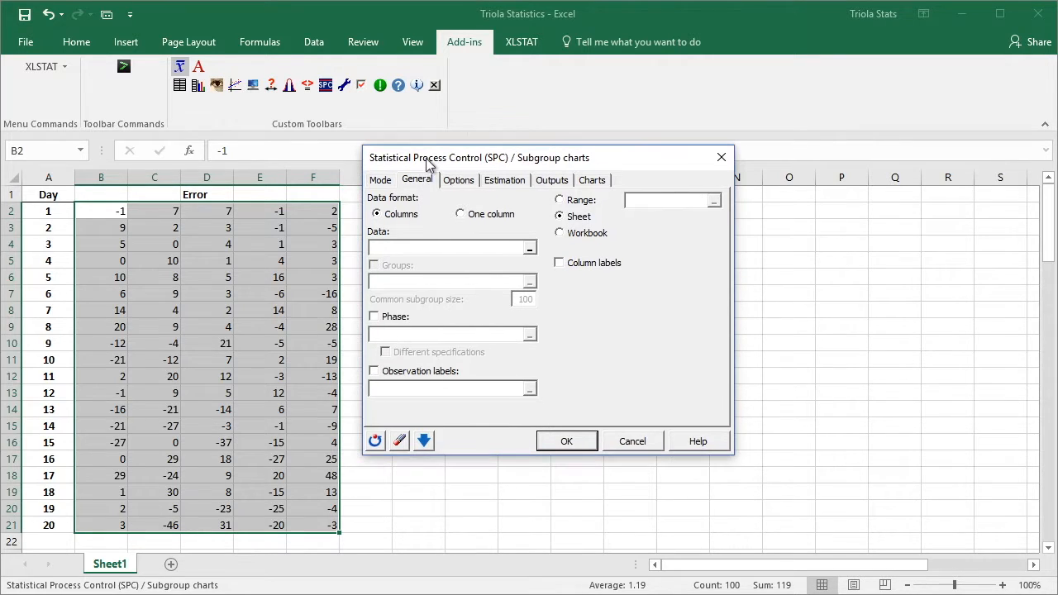
left_click(409, 242)
type("B1:F21")
left_click_drag(408, 248, 365, 254)
key("BackSpace")
- Set the analysis data to Sheet1 cells B2:F21 and generate the control charts using the R bar sigma method
left_click_drag(98, 212, 310, 524)
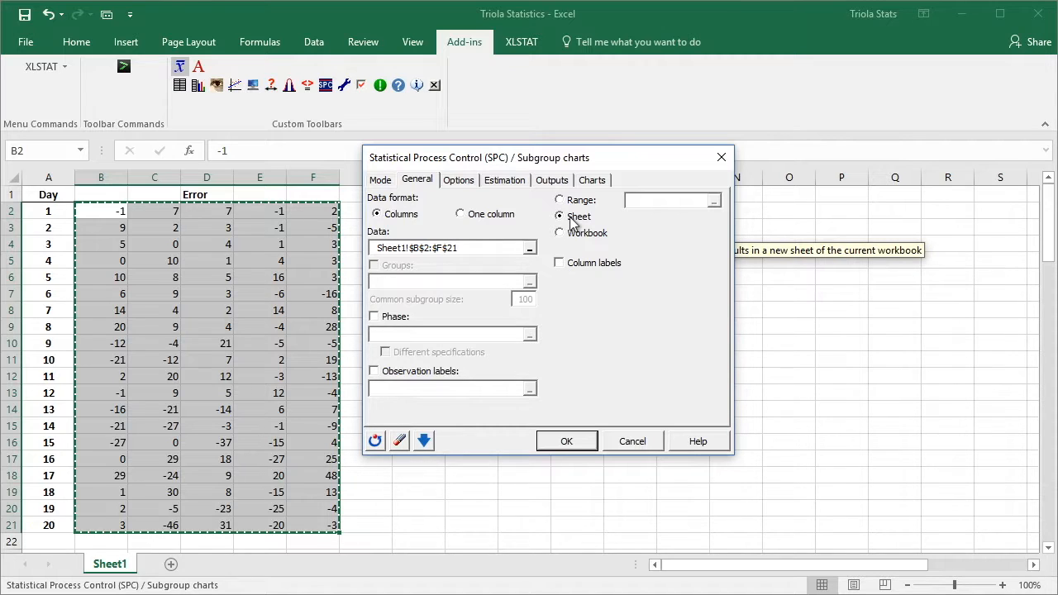
left_click(493, 183)
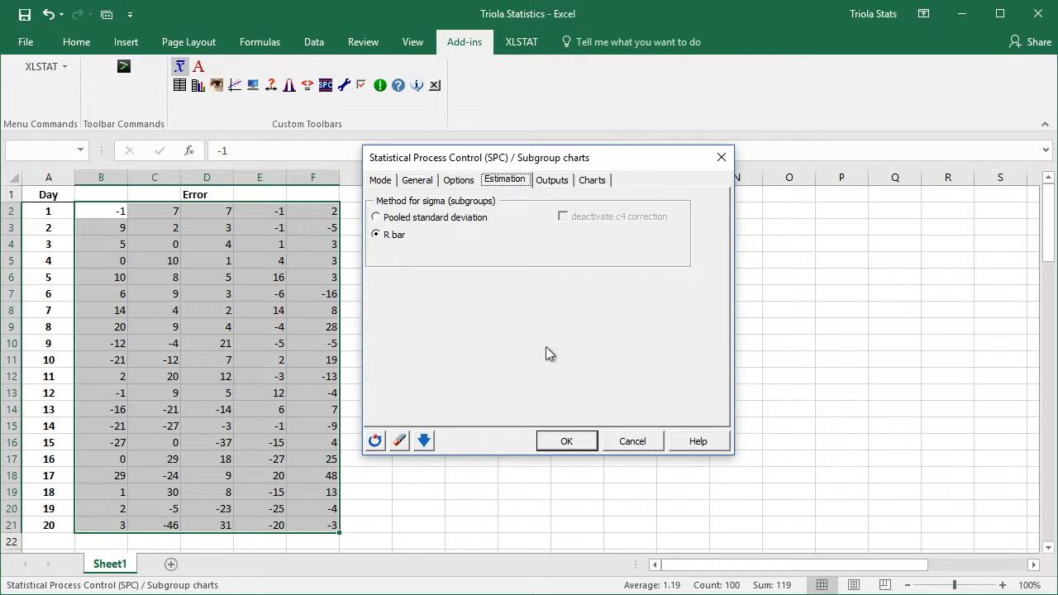
left_click(551, 439)
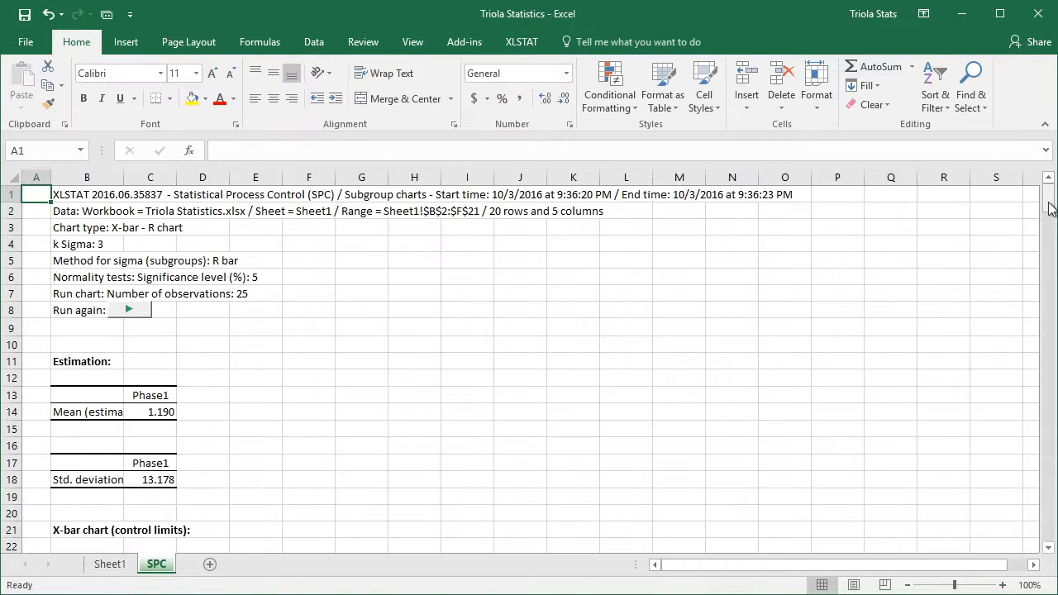
- Examine the X-bar chart's UCL, CL and LCL values and the plotted X-bar chart on the SPC sheet
left_click_drag(1050, 208, 1050, 228)
left_click(88, 370)
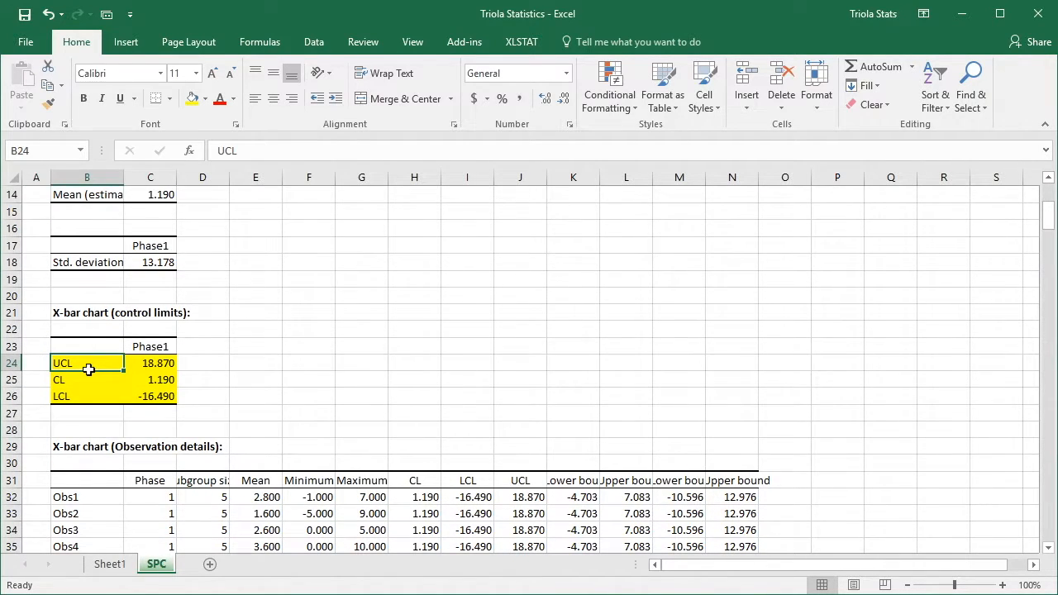
key("Down")
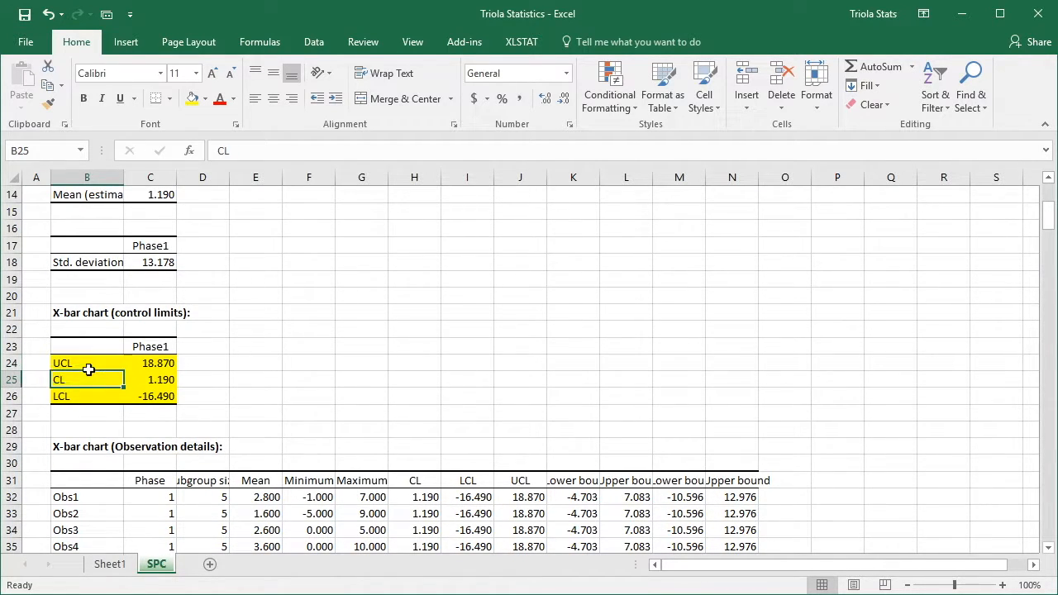
key("Down")
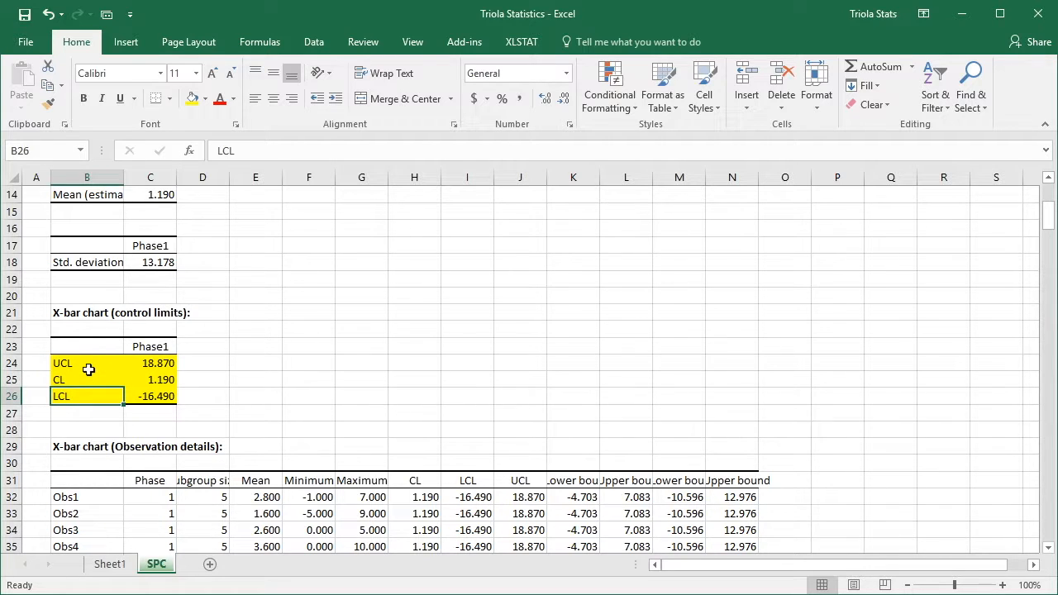
left_click_drag(1049, 214, 1052, 265)
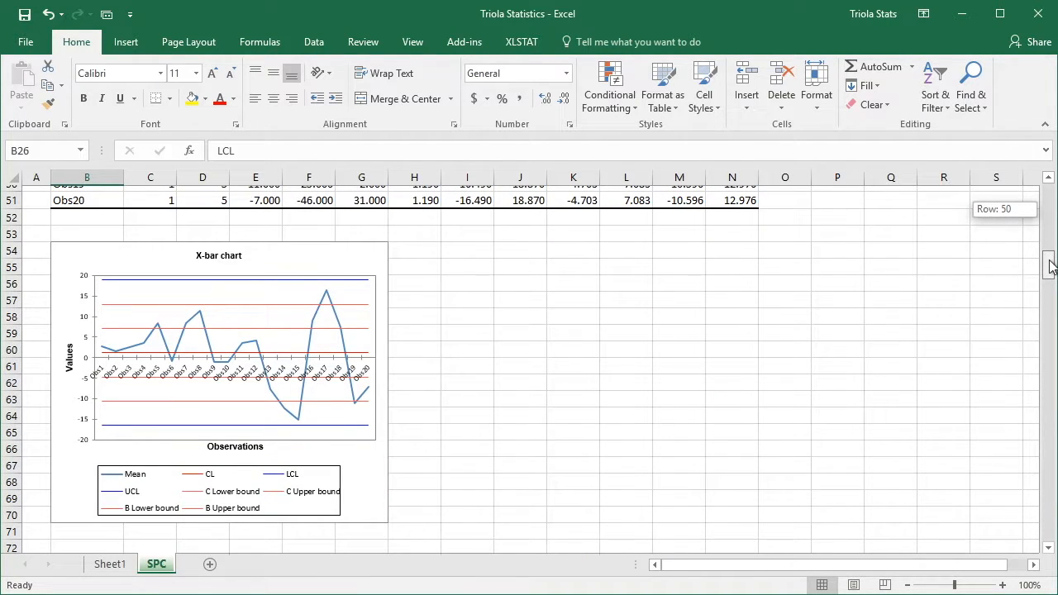
- Examine the R chart's UCL, CL and LCL values and the plotted R chart on the SPC sheet
left_click_drag(1052, 266, 1052, 288)
left_click(110, 348)
key("Down")
key("Down")
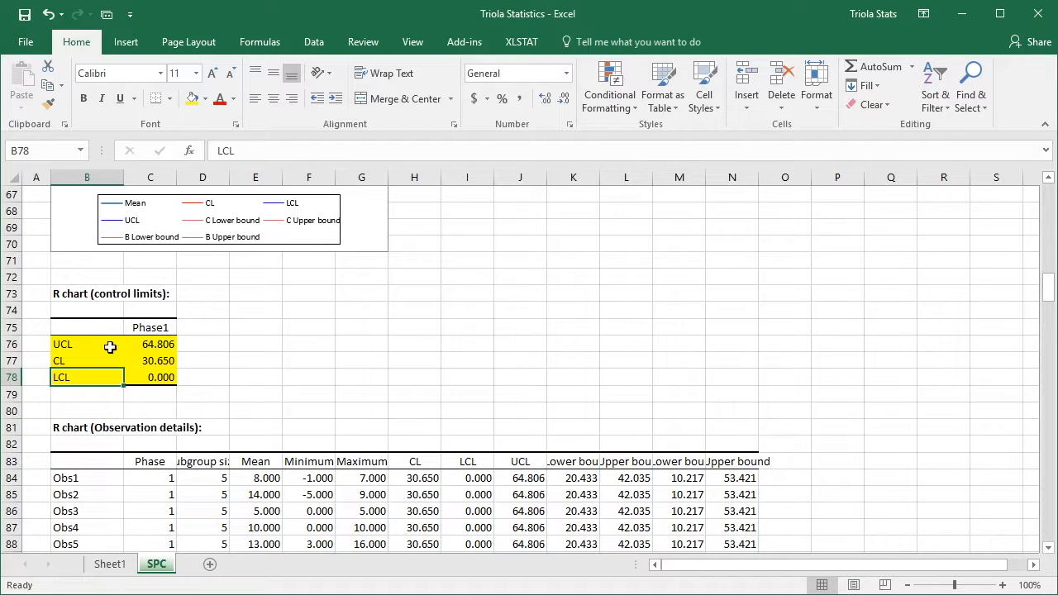
left_click_drag(1048, 289, 1049, 344)
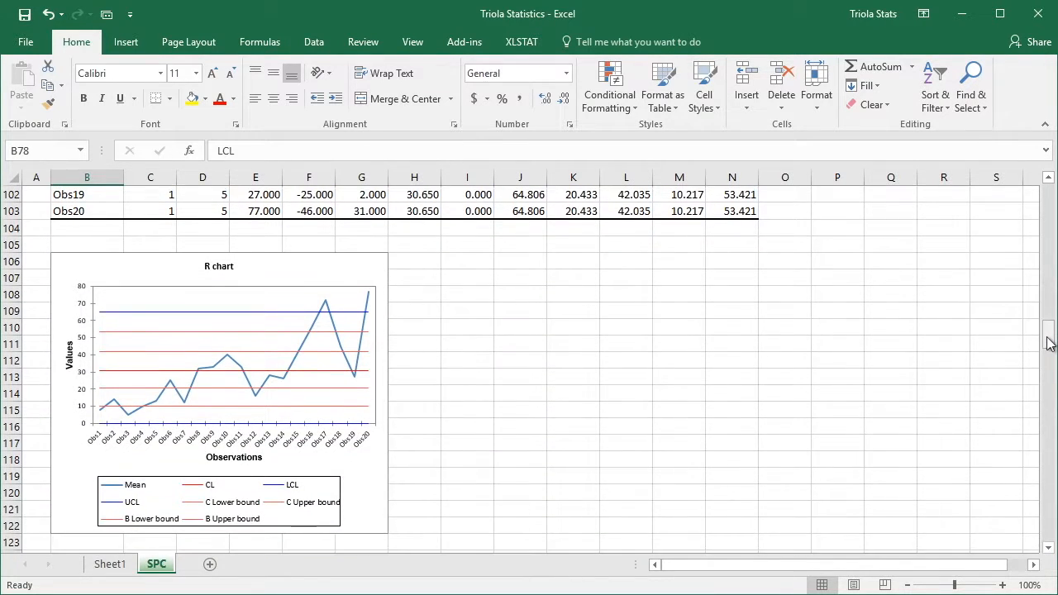